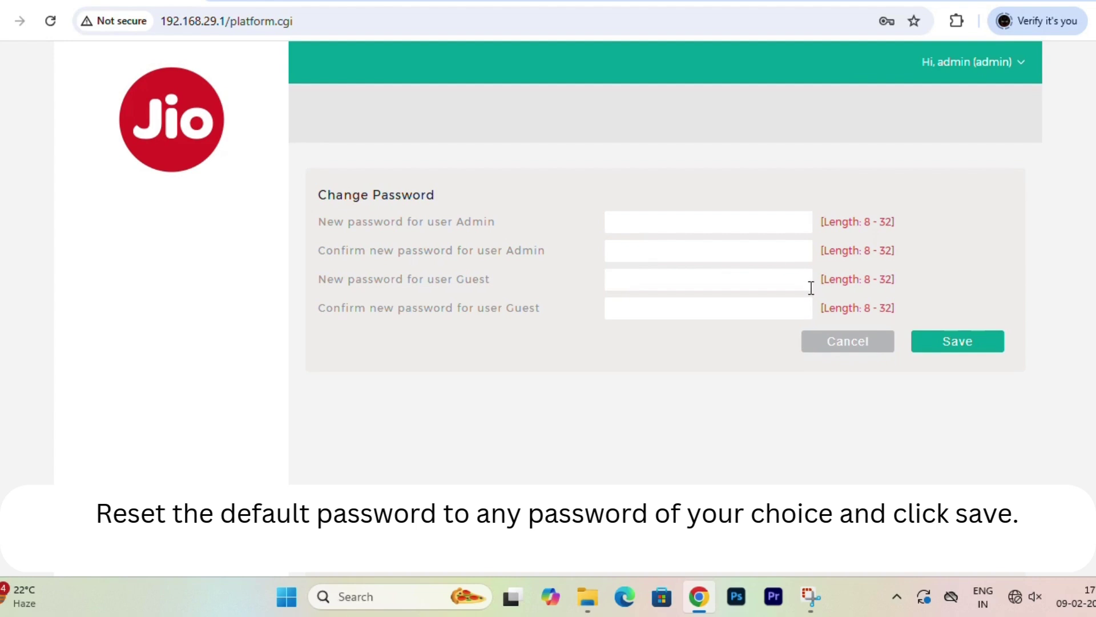
Enter and confirm new passwords for both the Admin and Guest accounts
left_click(720, 225)
type("••••••••••")
key("Tab")
type("••••••••••")
key("Tab")
type("••••••••••")
key("Tab")
type("••••••••••")
Save the new credentials, log back in as admin with the new password, and dismiss Chrome's save-password bubble
left_click(961, 340)
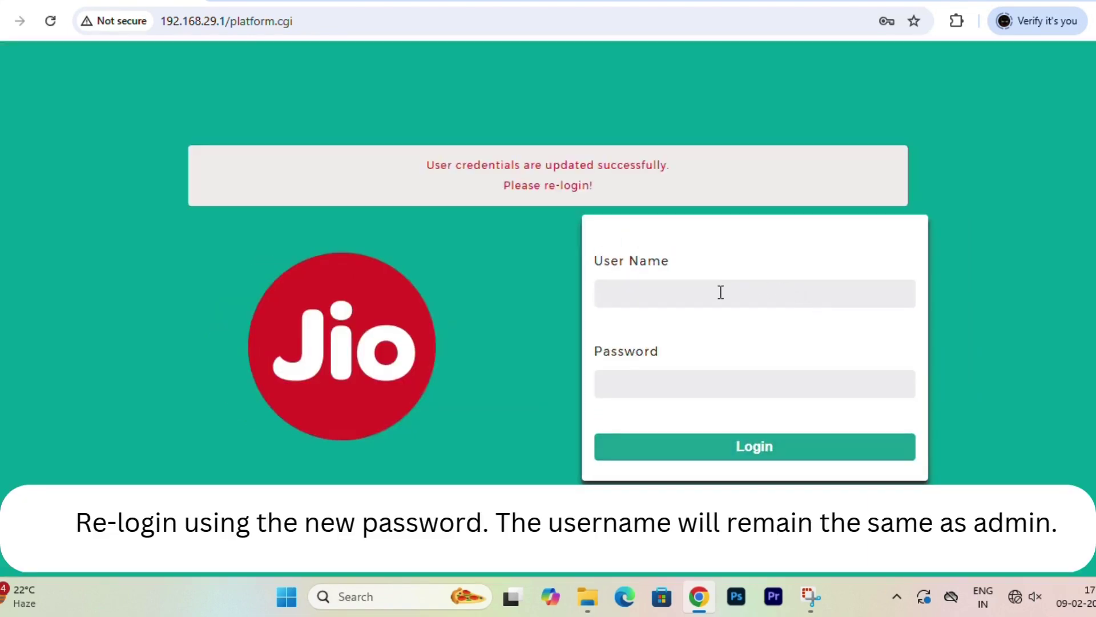
type("admin")
key("Tab")
type("••••••••••")
key("Return")
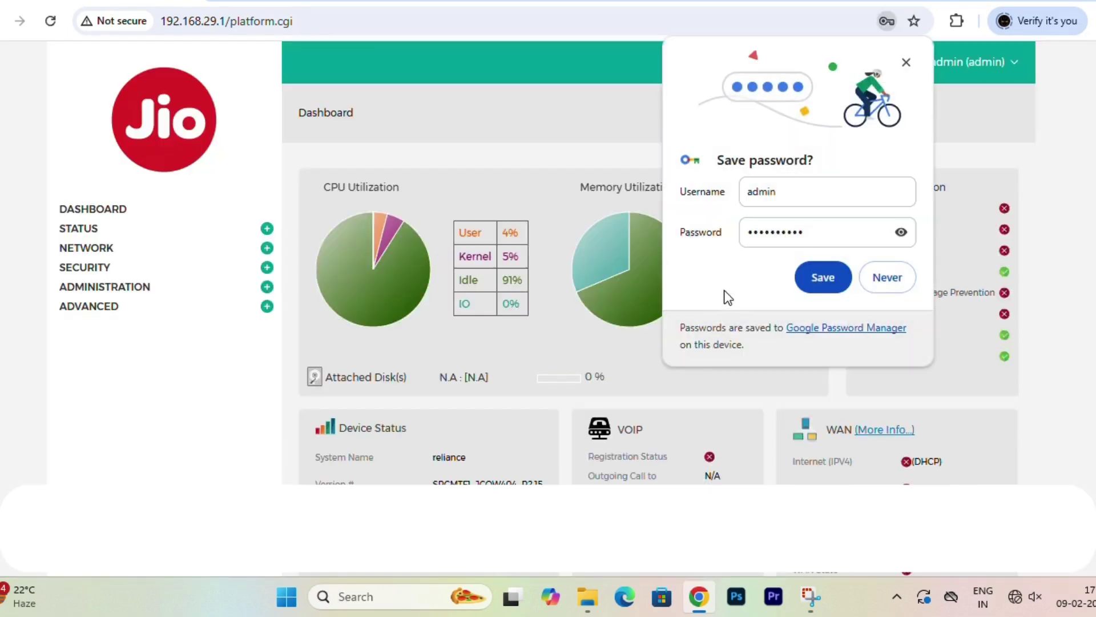
left_click(908, 61)
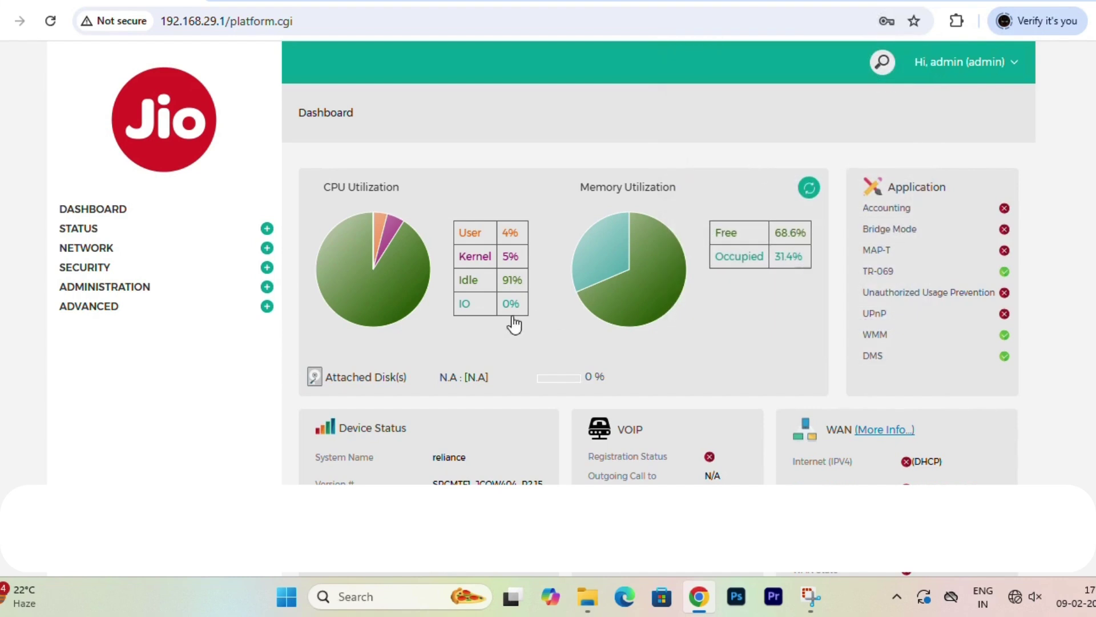
Open wireless profile Jio_1 for editing from Network > Wireless > Profiles, accepting the client-disruption warning
left_click(118, 253)
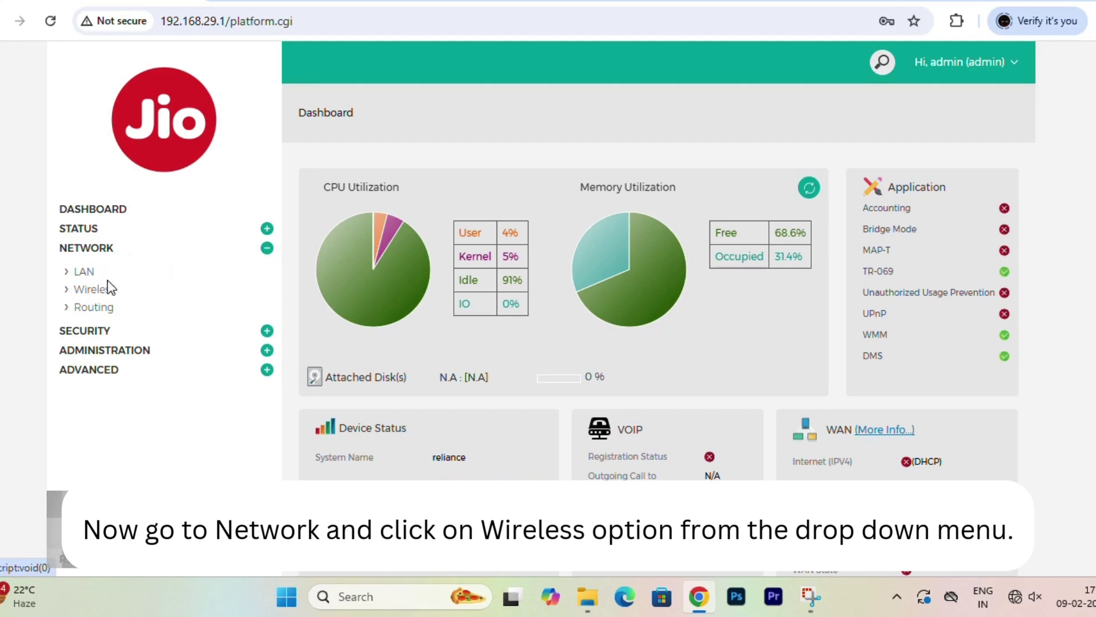
left_click(105, 291)
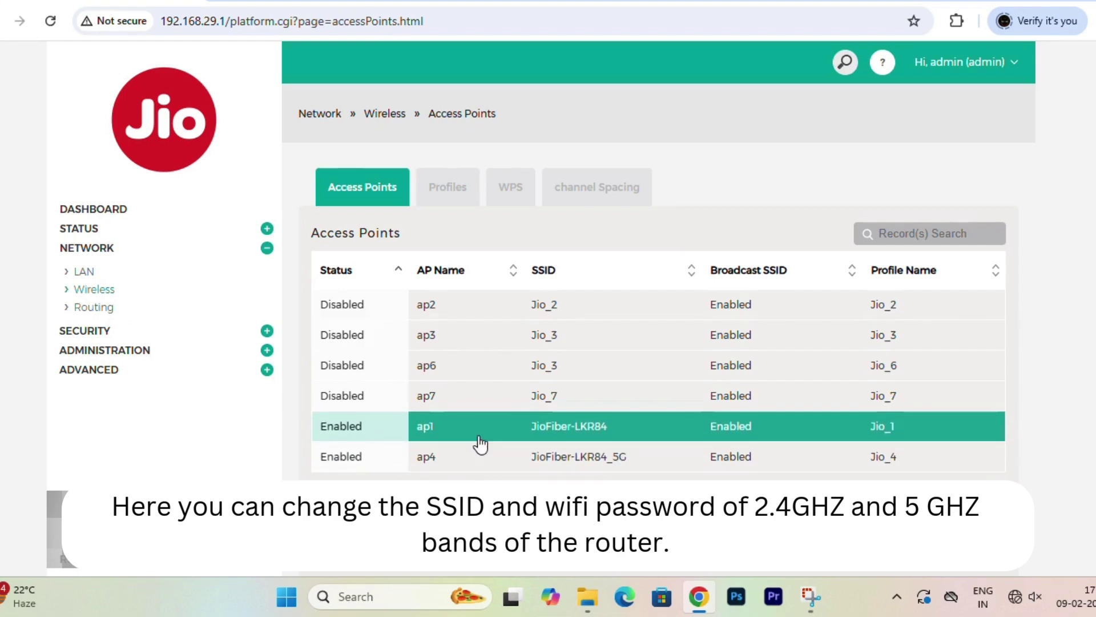
left_click(475, 178)
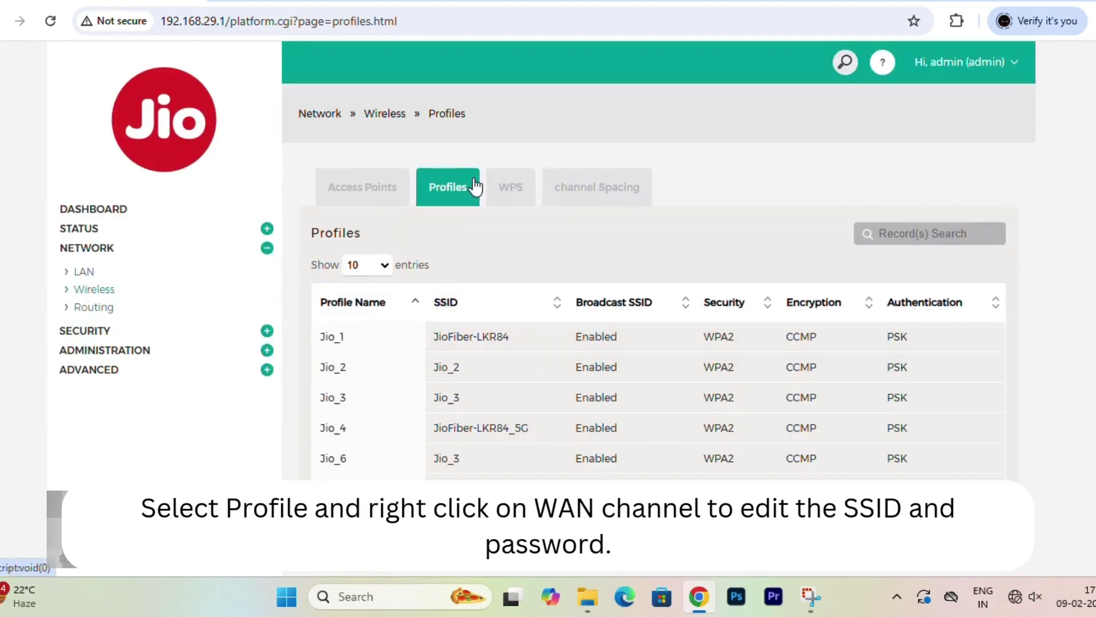
right_click(562, 342)
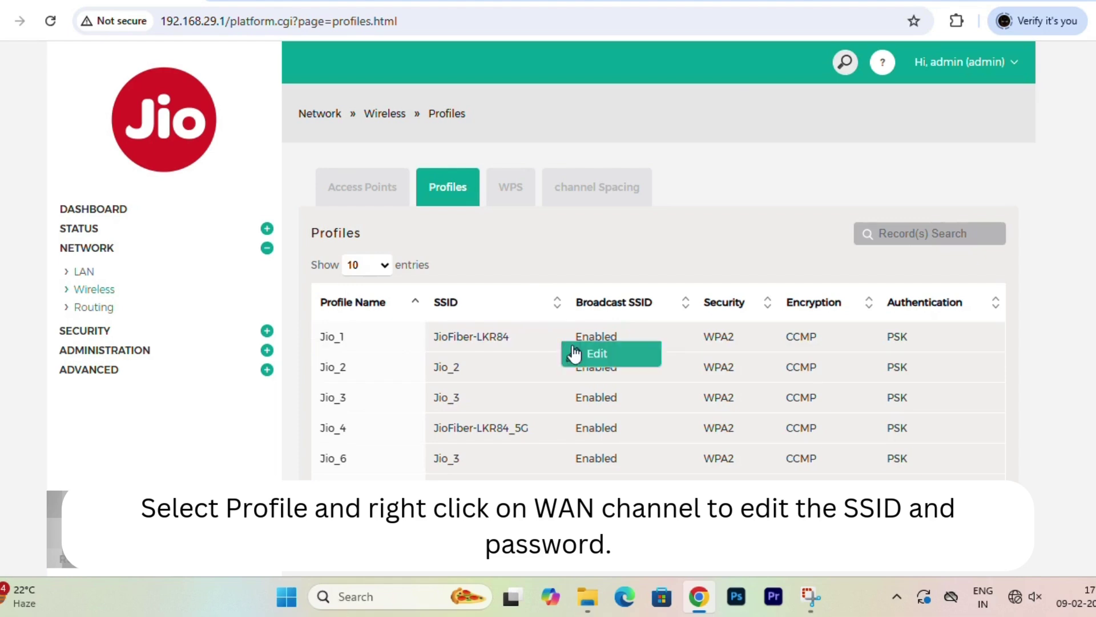
left_click(594, 359)
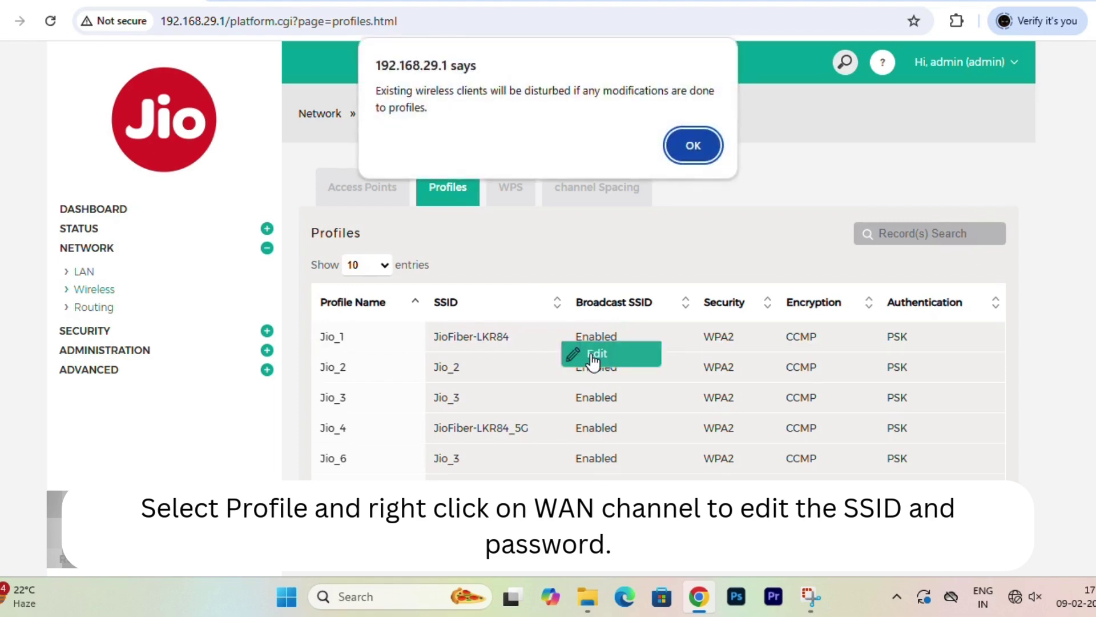
left_click(680, 150)
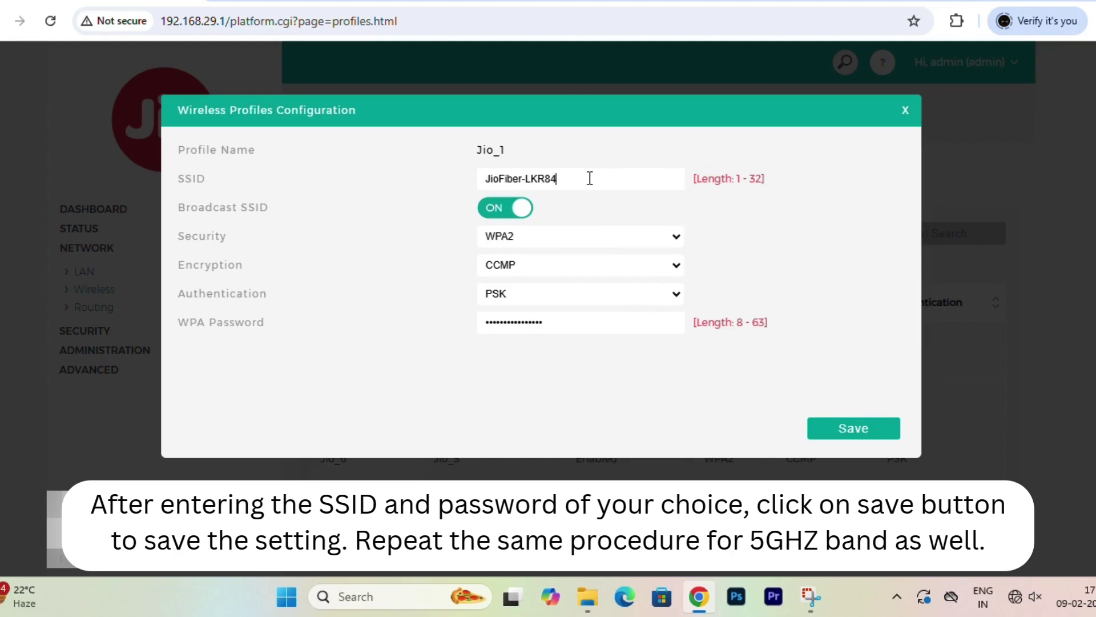
Change Jio_1's SSID from JioFiber-LKR84 to DIY, set and confirm a new WPA password, and save
key("ctrl+shift+Left")
key("ctrl+shift+Left")
key("ctrl+shift+Left")
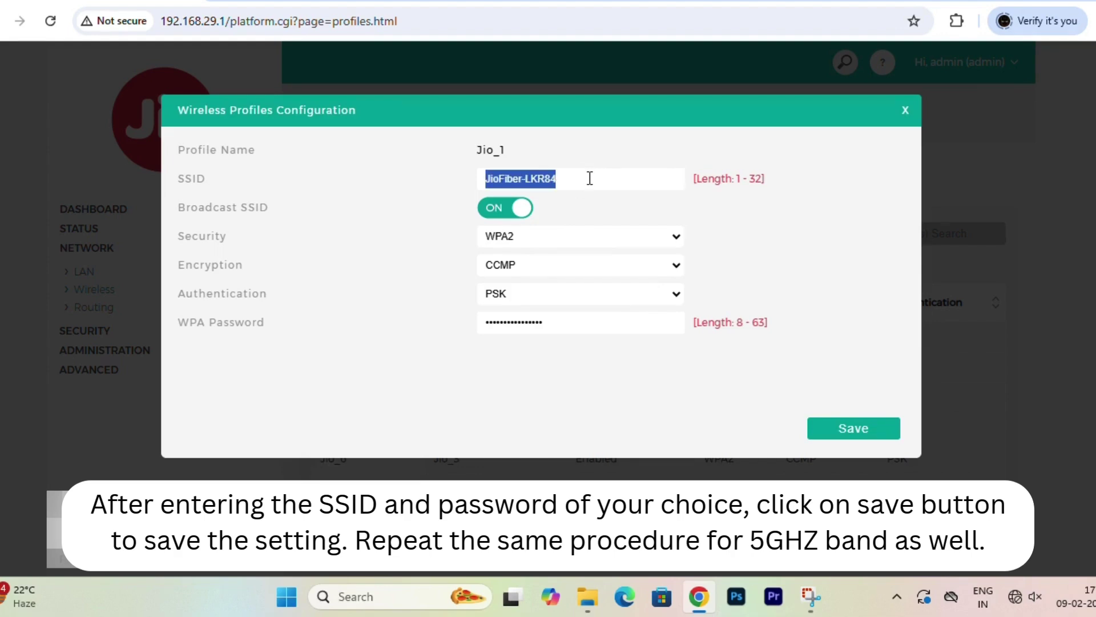
key("BackSpace")
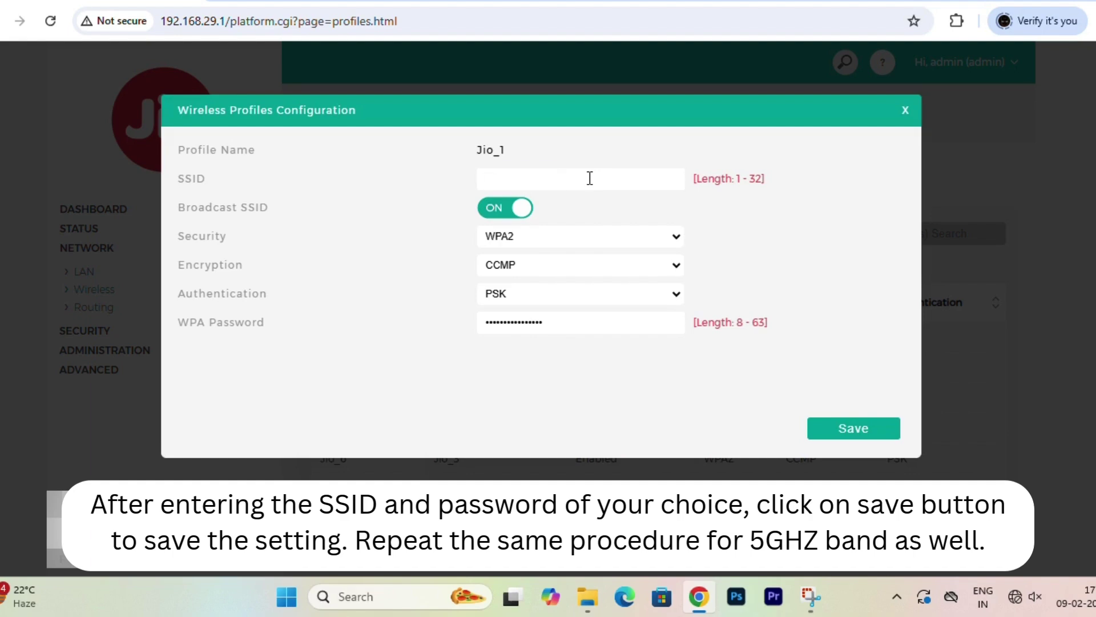
type("DIY")
left_click(611, 324)
key("ctrl+a")
key("BackSpace")
type("12")
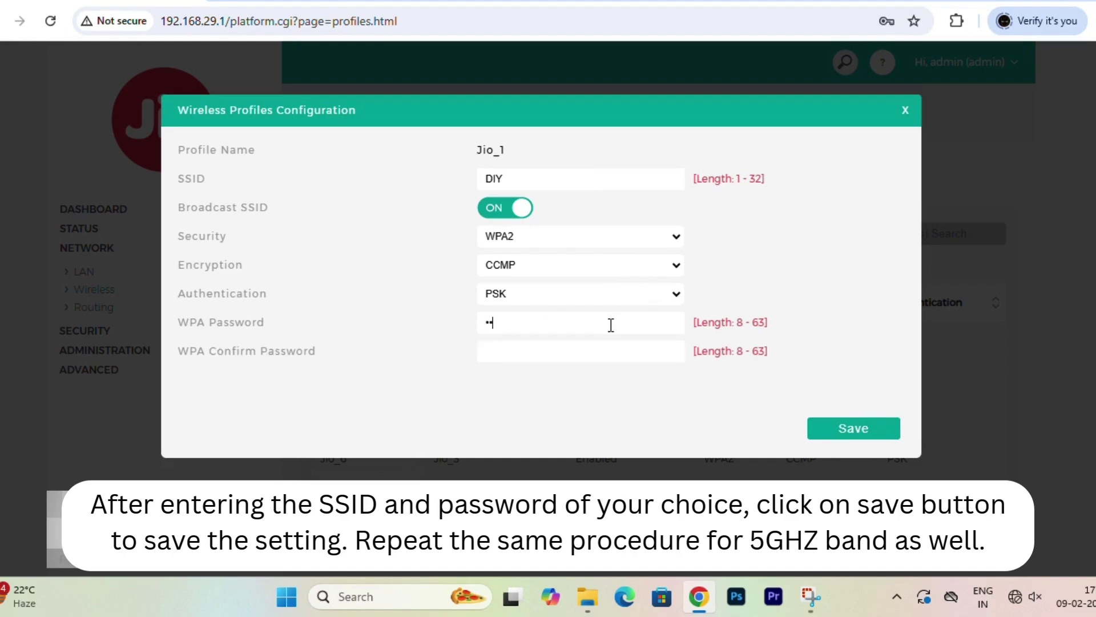
type("34567890")
left_click(579, 351)
type("1234567890")
left_click(861, 428)
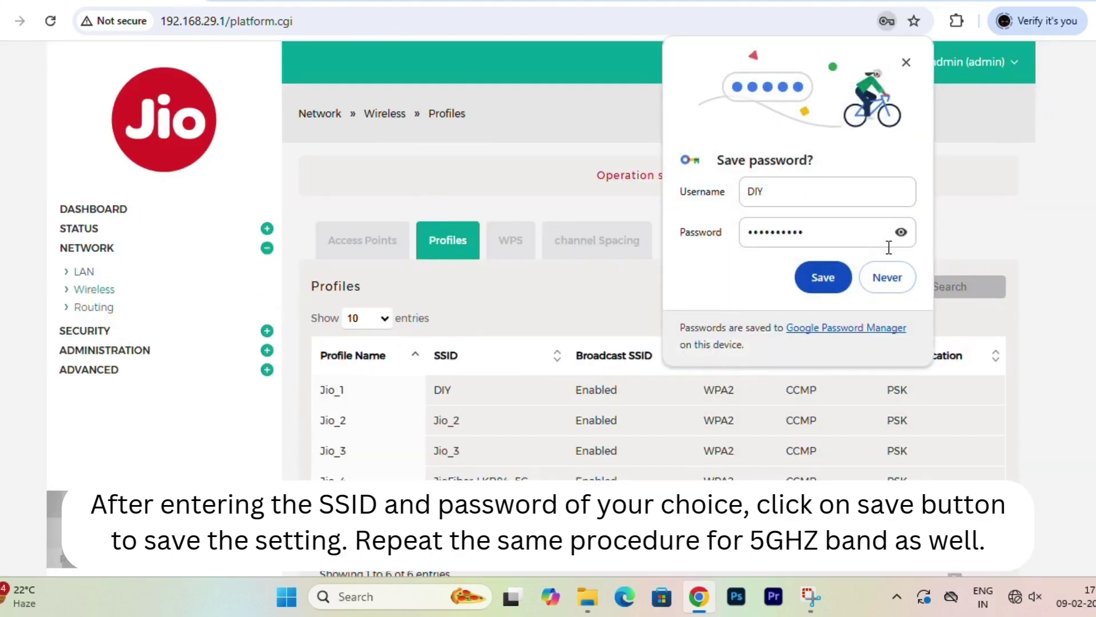
Decline Chrome's password-saving prompt and open the 5 GHz profile Jio_4 for editing
left_click(898, 279)
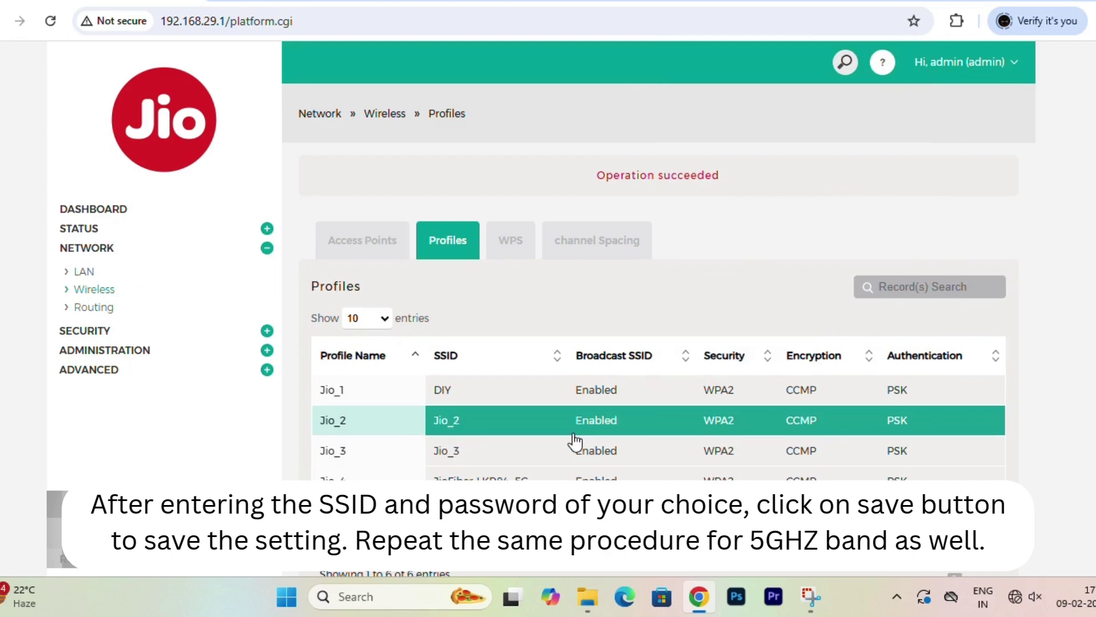
scroll(568, 434, "down", 2)
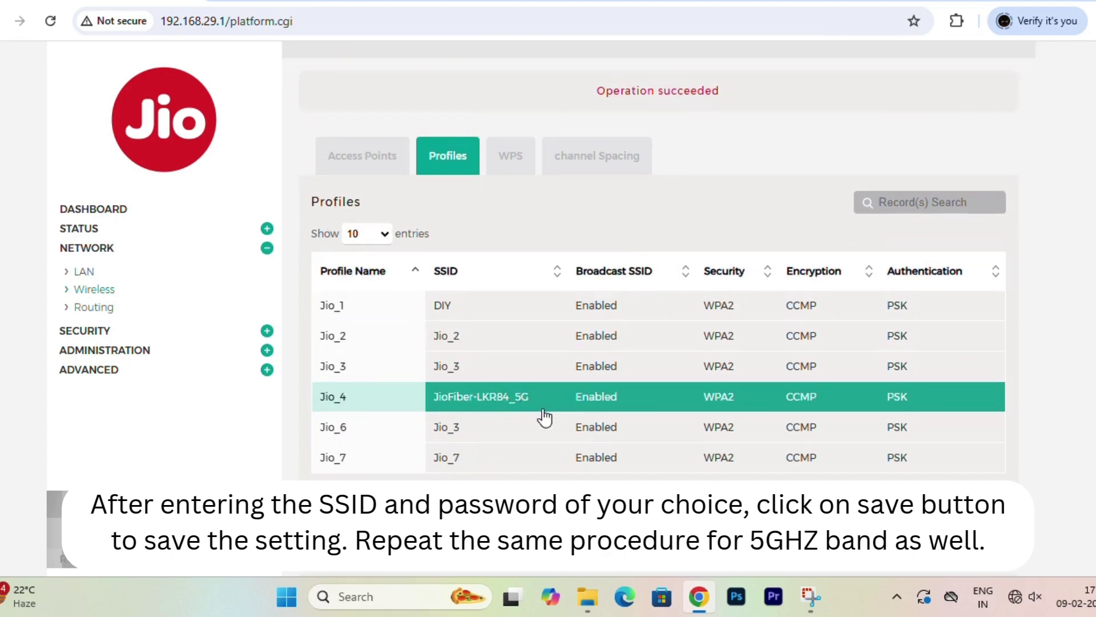
left_click(531, 416)
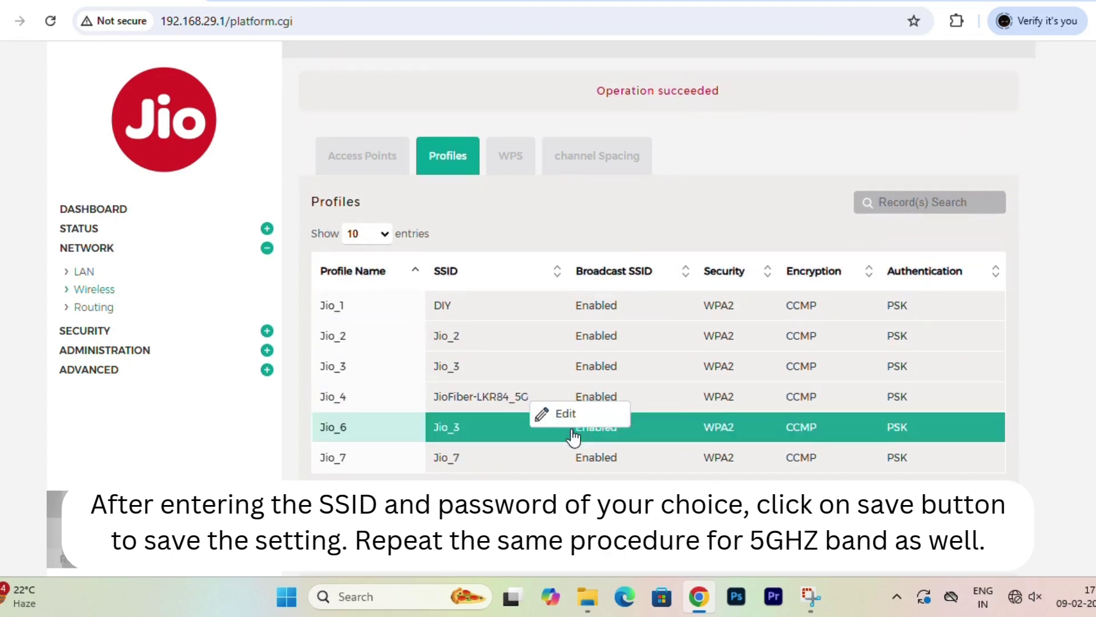
left_click(553, 416)
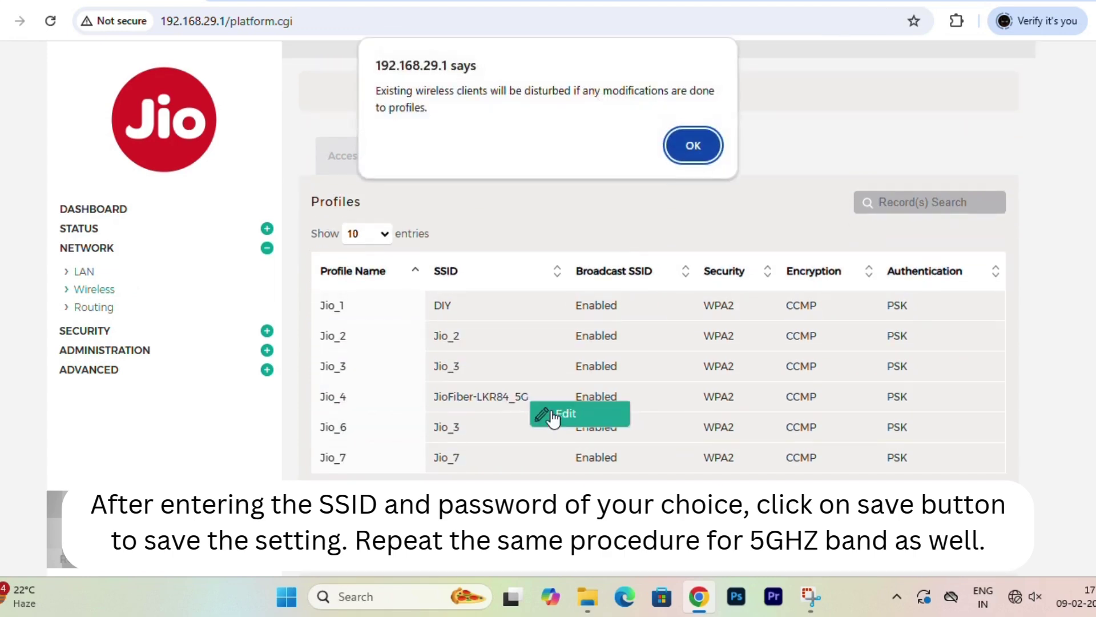
left_click(692, 152)
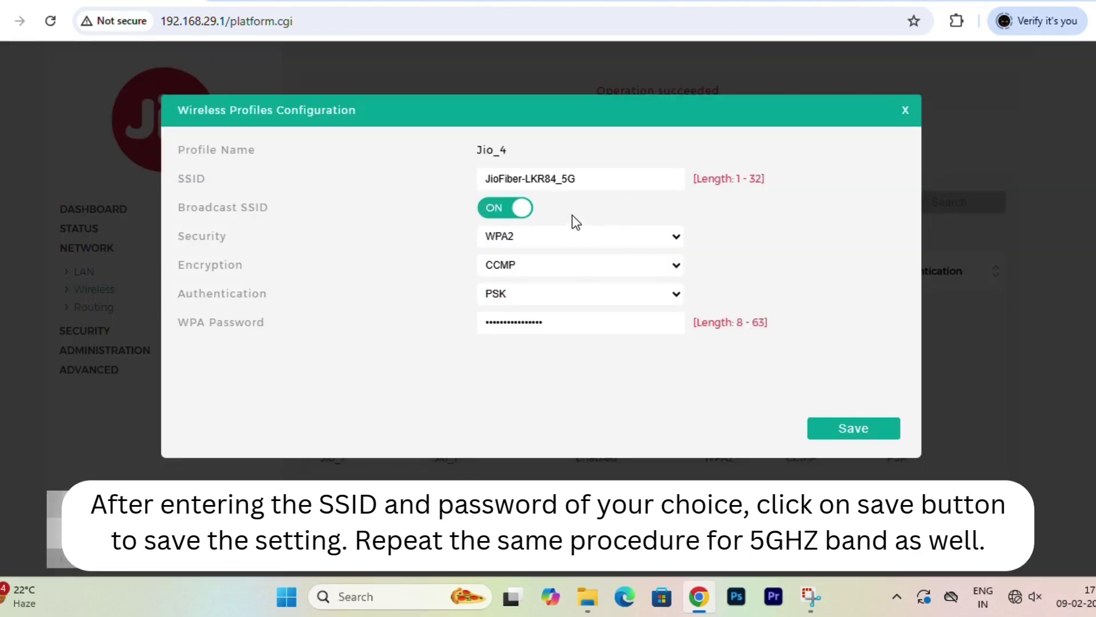
Change Jio_4's SSID to DIY_5G, set and confirm a new WPA password, and save
left_click(556, 178)
key("ctrl+shift+Left")
key("ctrl+shift+Left")
key("BackSpace")
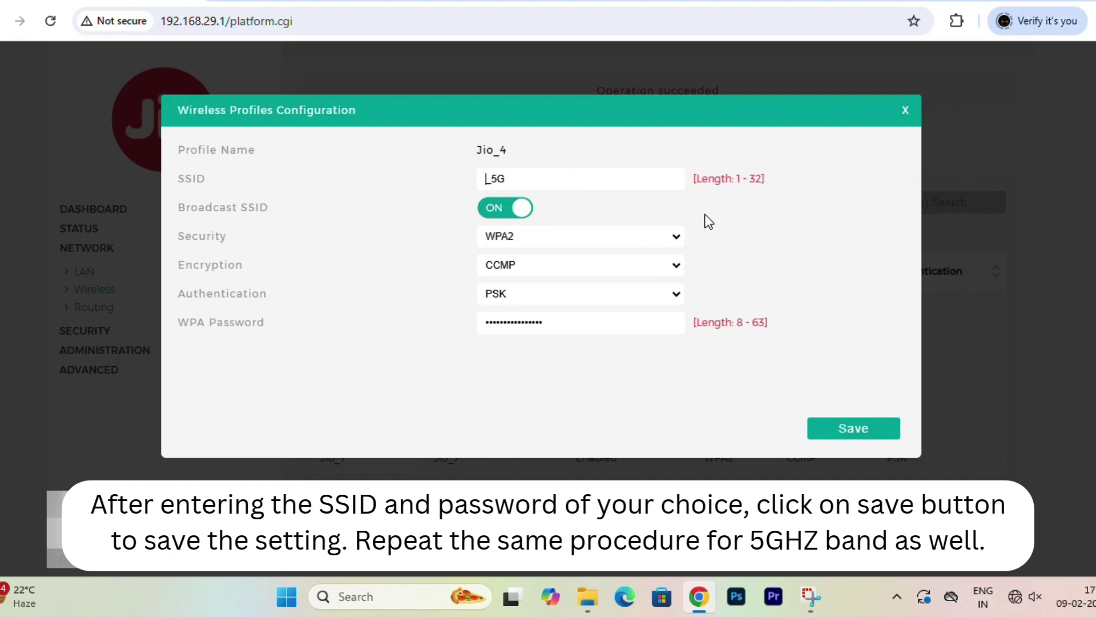
type("DIY")
left_click(597, 327)
key("ctrl+a")
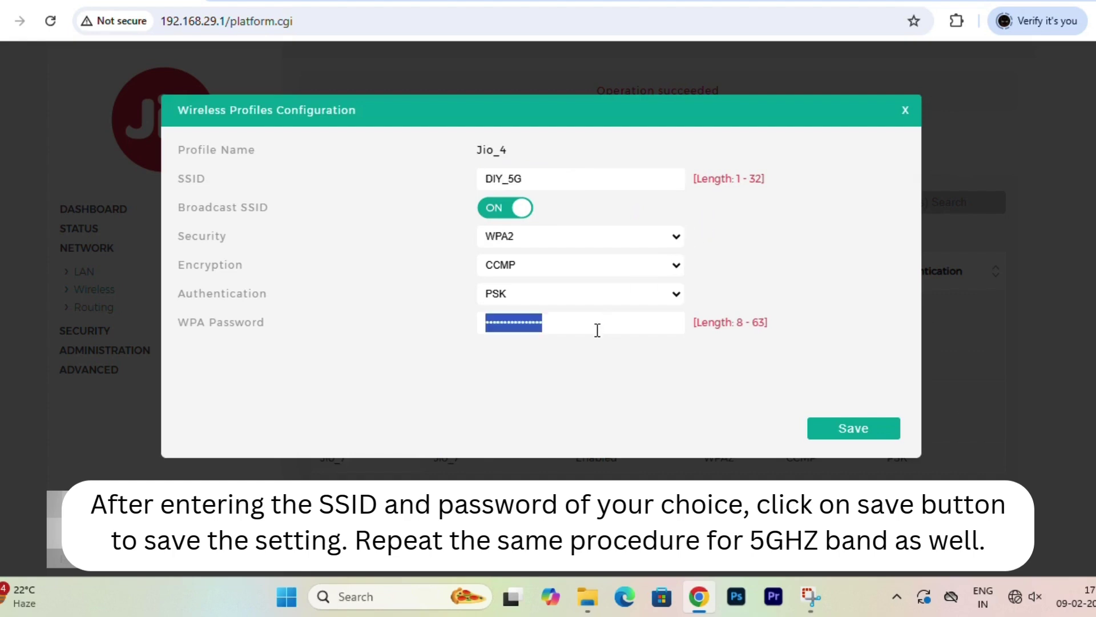
key("BackSpace")
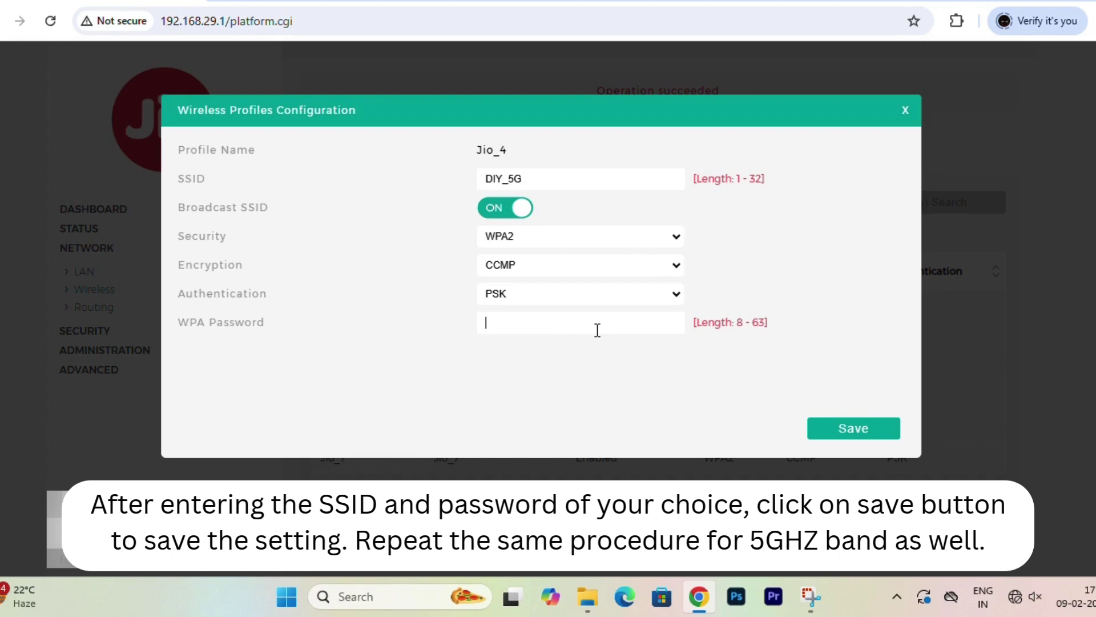
type("1234567890")
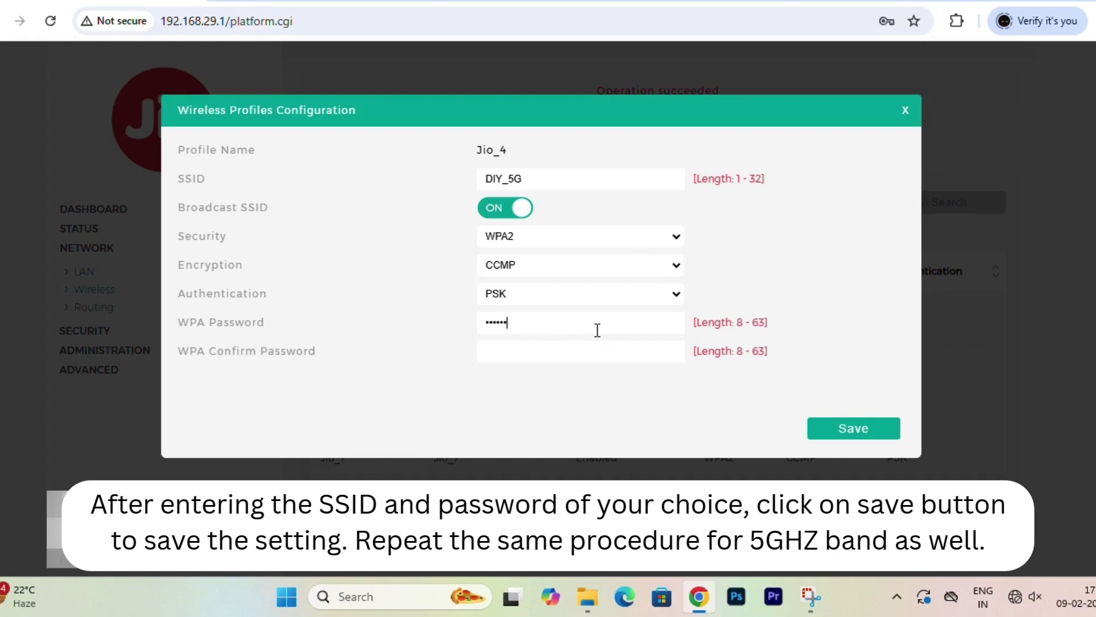
key("Tab")
type("1234567890")
left_click(817, 432)
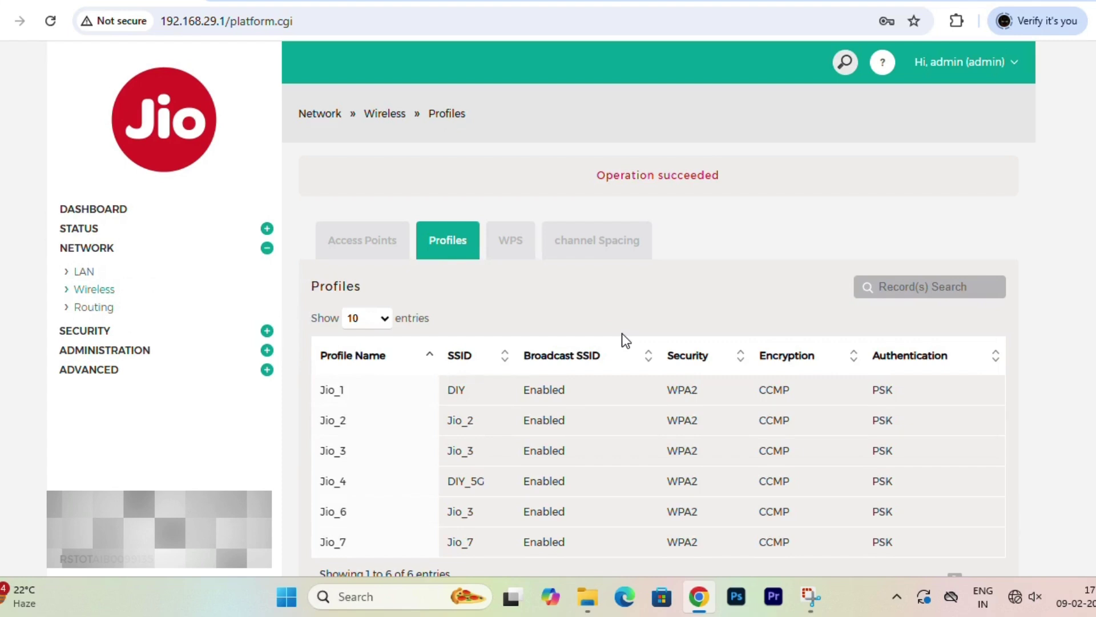
Open the LAN settings under Network to view the LAN IPv4 Configuration page
scroll(622, 334, "down", 2)
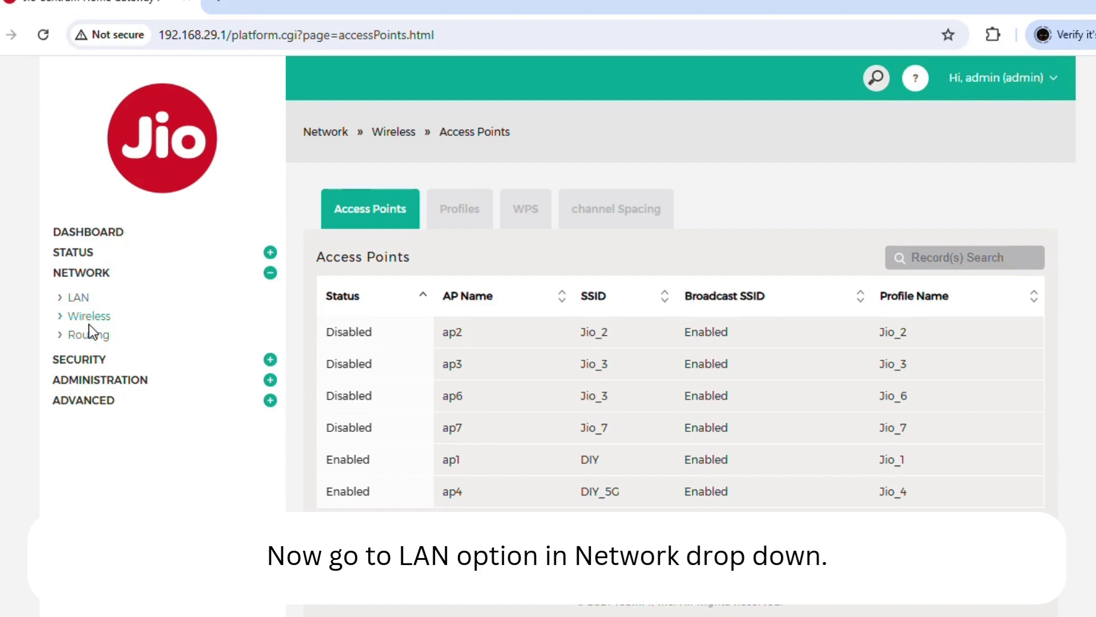
left_click(74, 298)
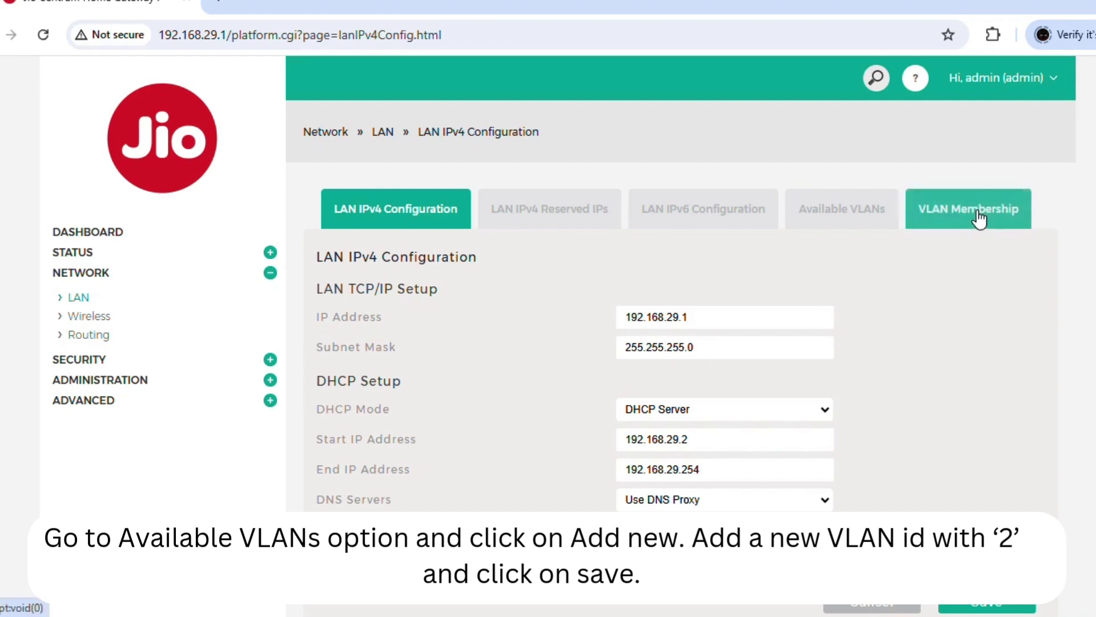
Add a new VLAN with ID 2 in the Available VLANs list and save it
left_click(879, 211)
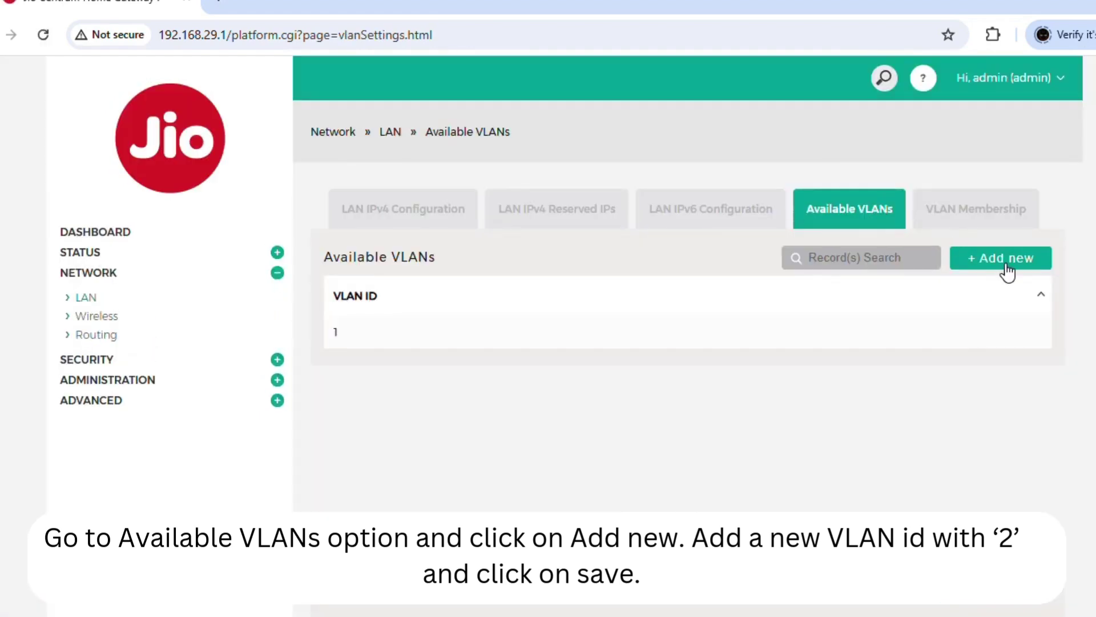
left_click(1006, 268)
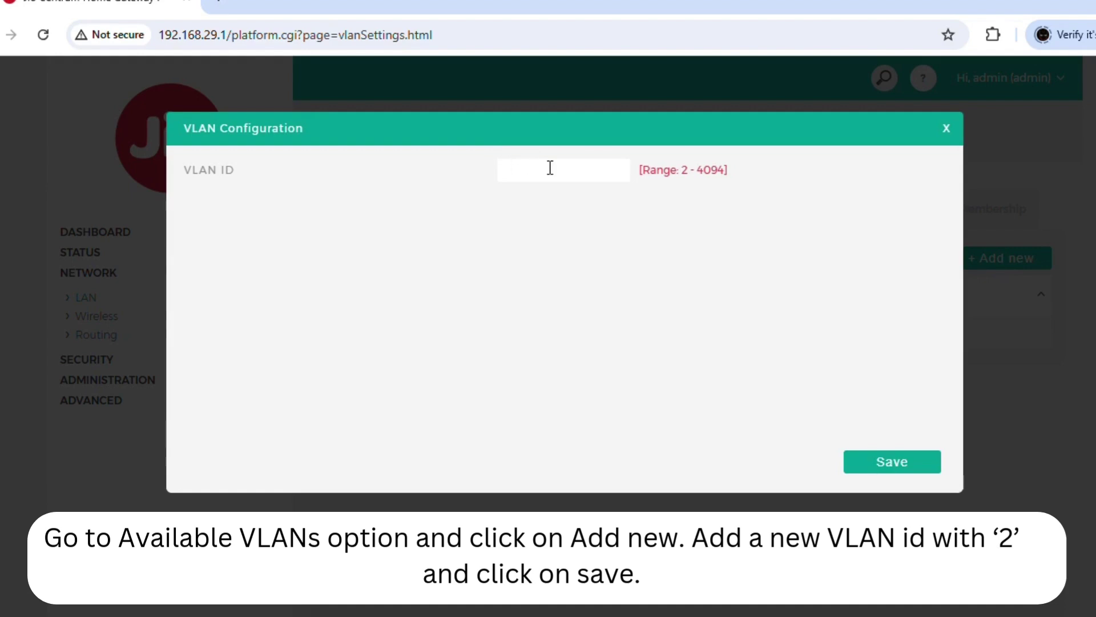
type("2")
left_click(923, 459)
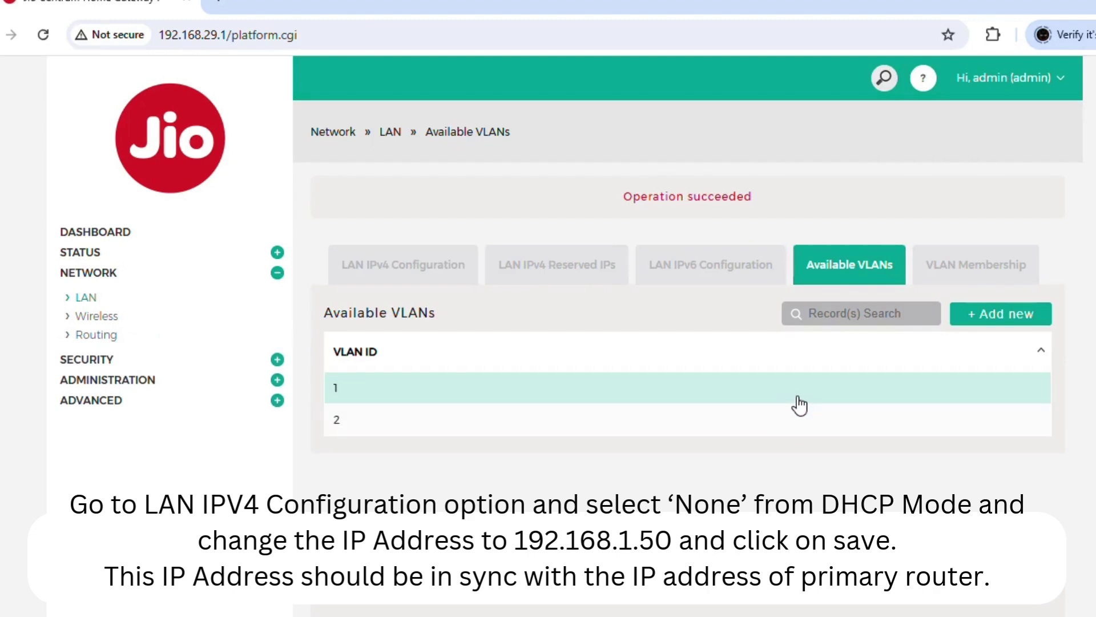
Set DHCP Mode to None and change the LAN IP from 192.168.29.1 to 192.168.1.50, then save
left_click(413, 256)
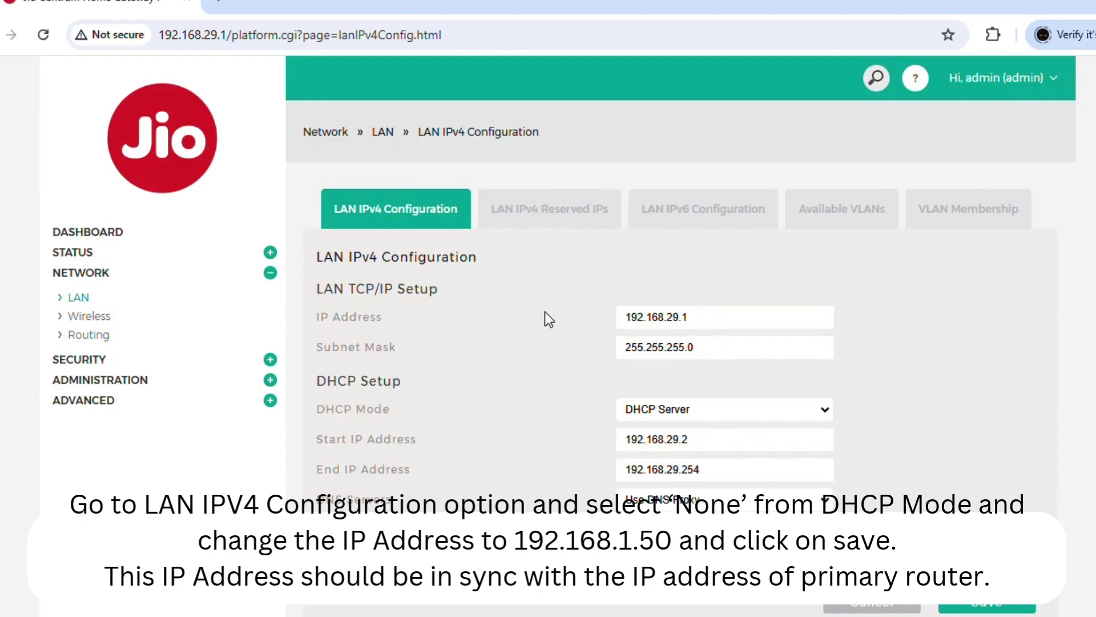
left_click(741, 406)
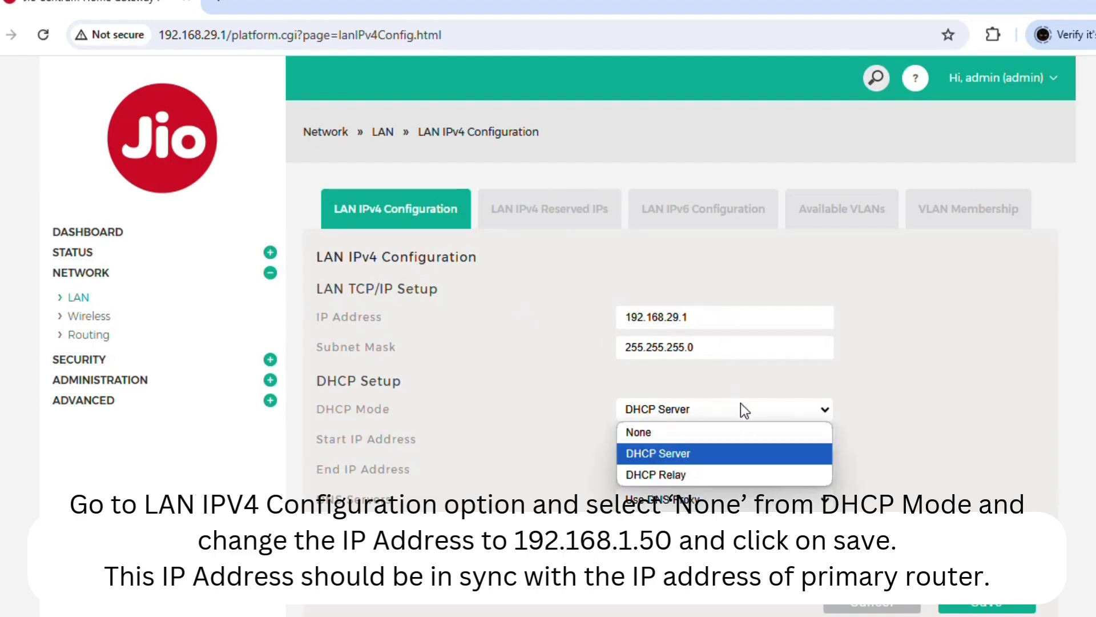
left_click(704, 432)
left_click(698, 316)
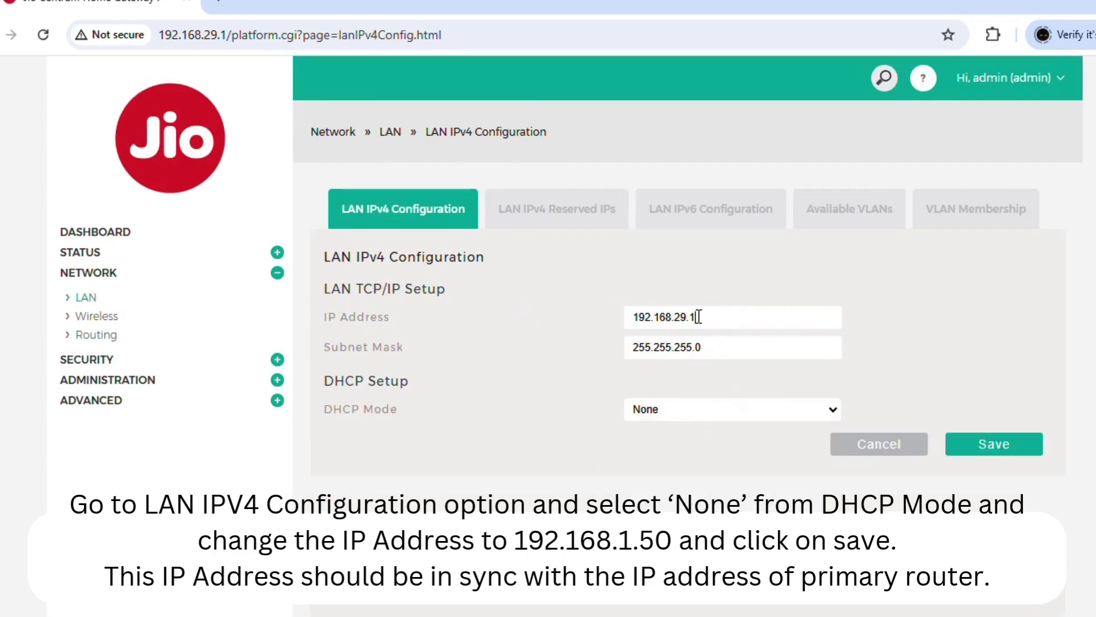
key("Left")
key("Left")
key("shift+Left")
key("shift+Left")
type("1")
key("Right")
key("shift+Right")
type("50")
key("shift+Left")
key("shift+Left")
left_click(989, 399)
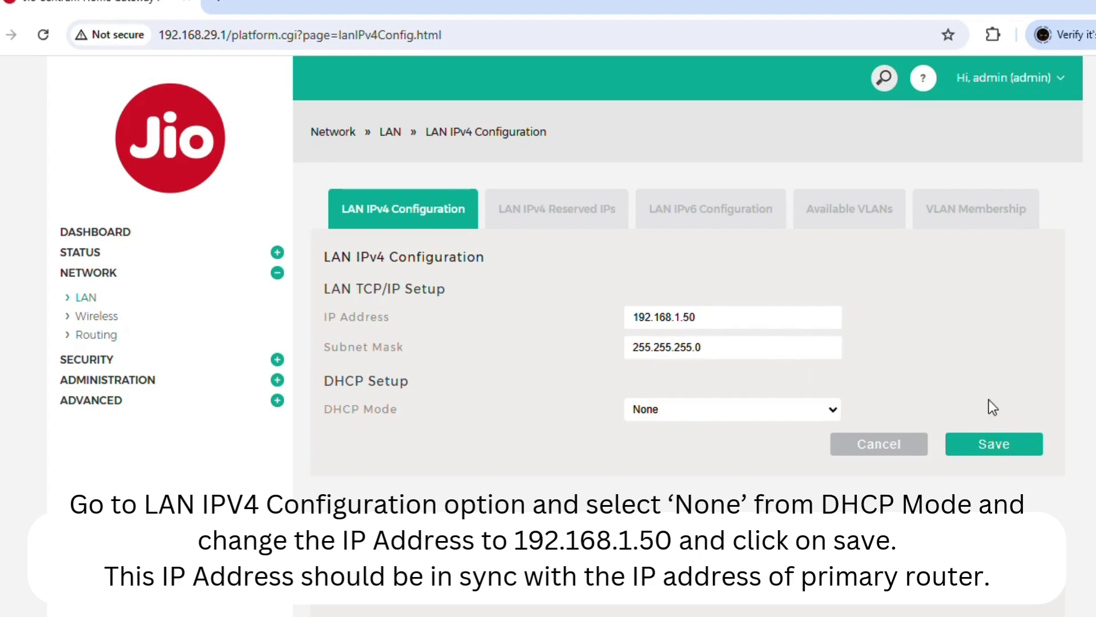
left_click(991, 448)
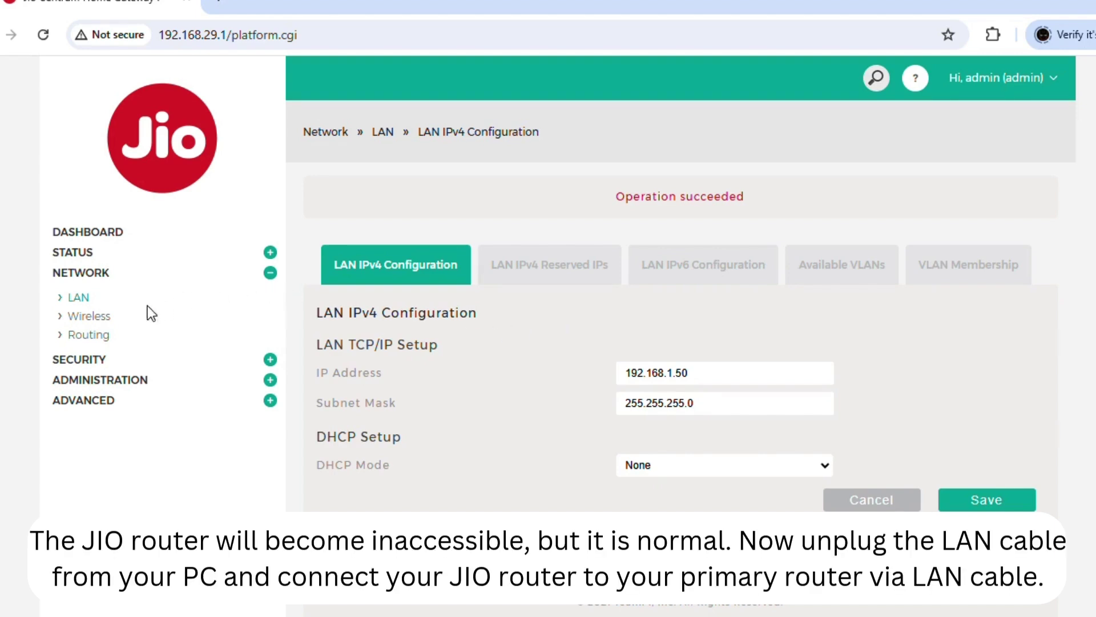
Try opening Wireless settings, which fails as the router no longer answers at 192.168.29.1
left_click(90, 317)
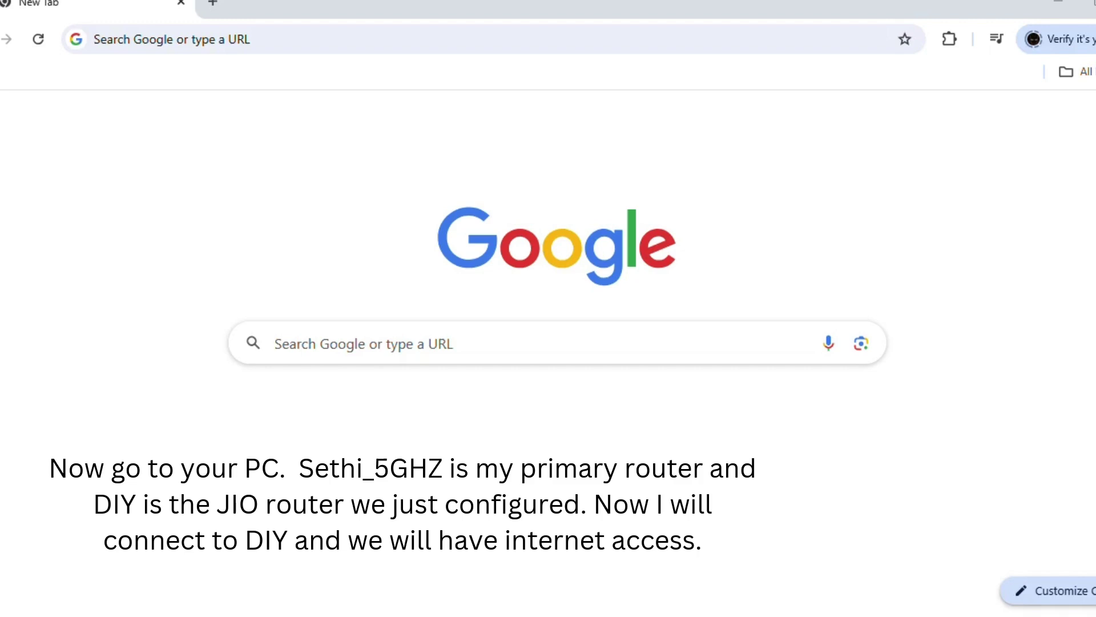
Connect the PC to the DIY_5G Wi-Fi network with its security key instead of Sethi_5GHZ
key("super+a")
left_click(872, 347)
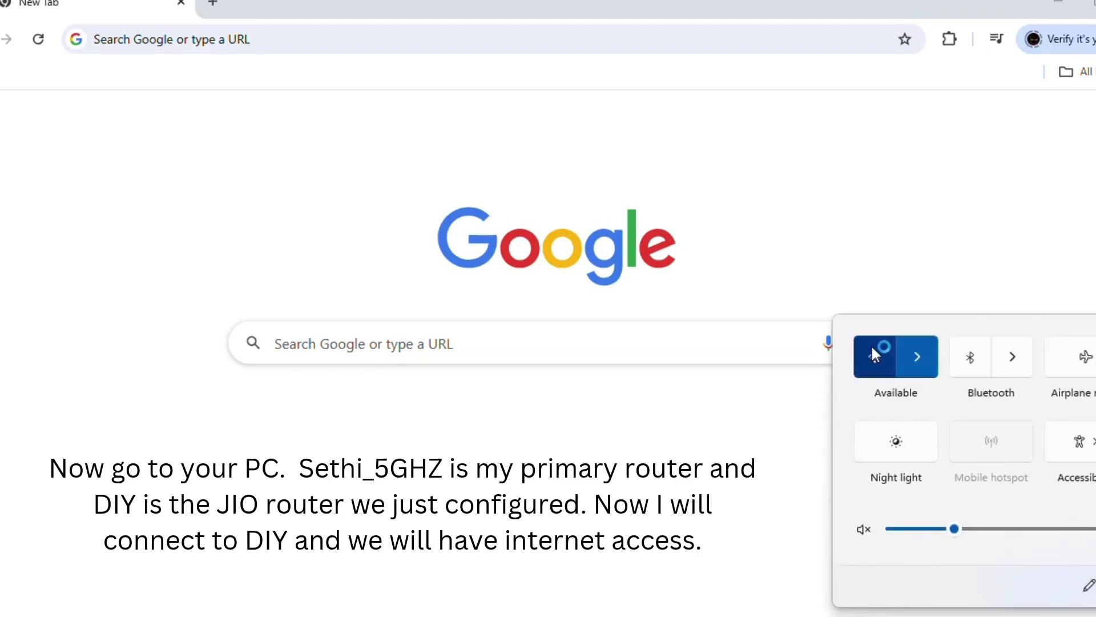
left_click(924, 347)
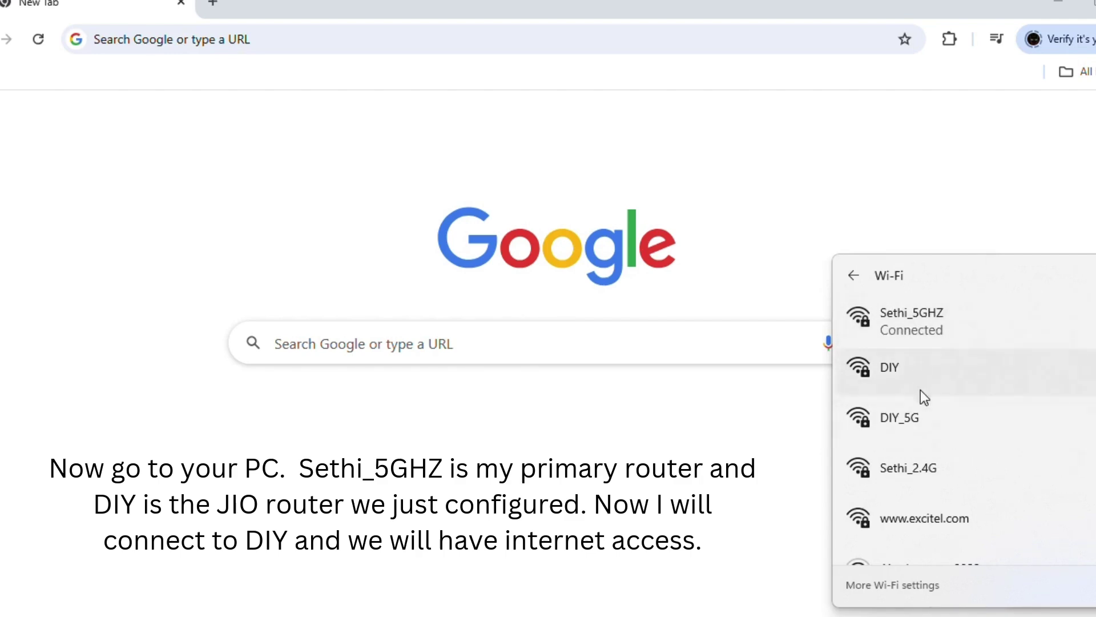
left_click(925, 414)
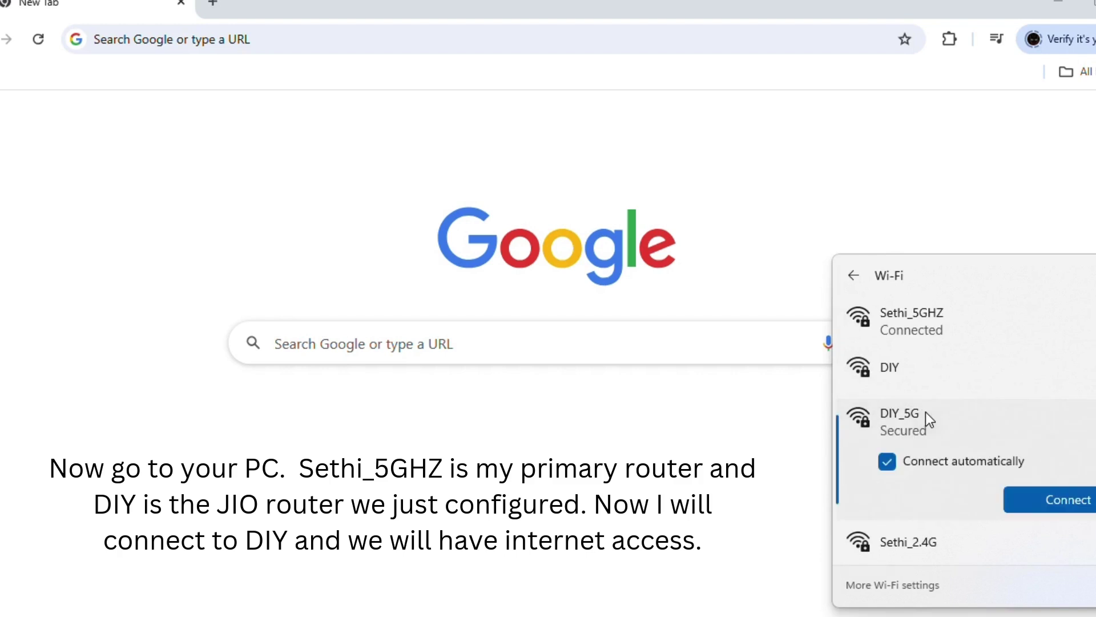
left_click(1037, 504)
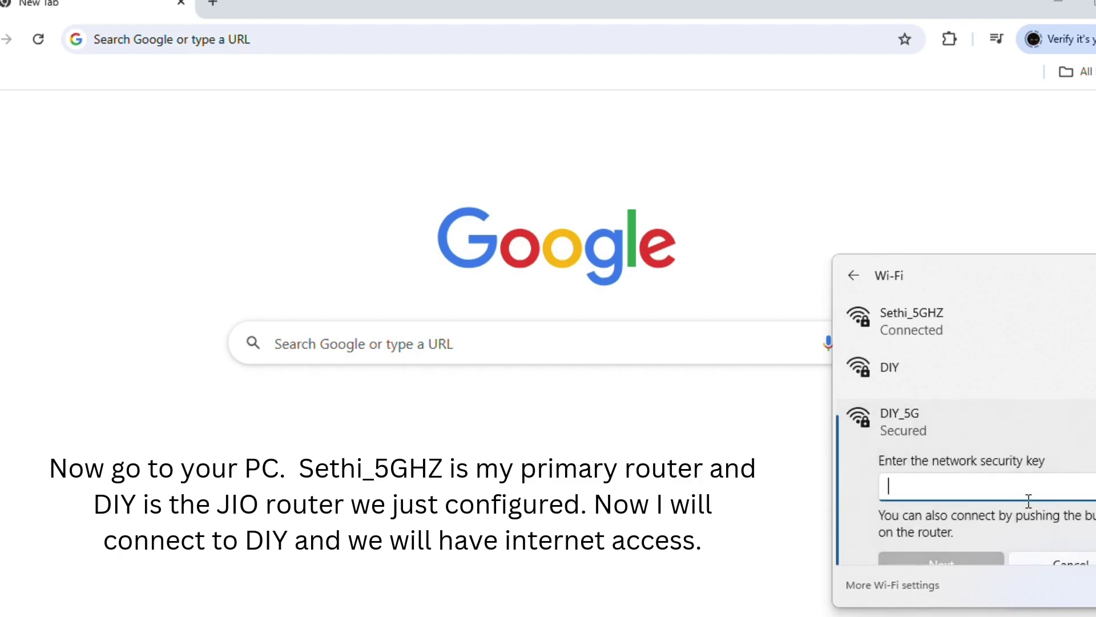
type("•••••••")
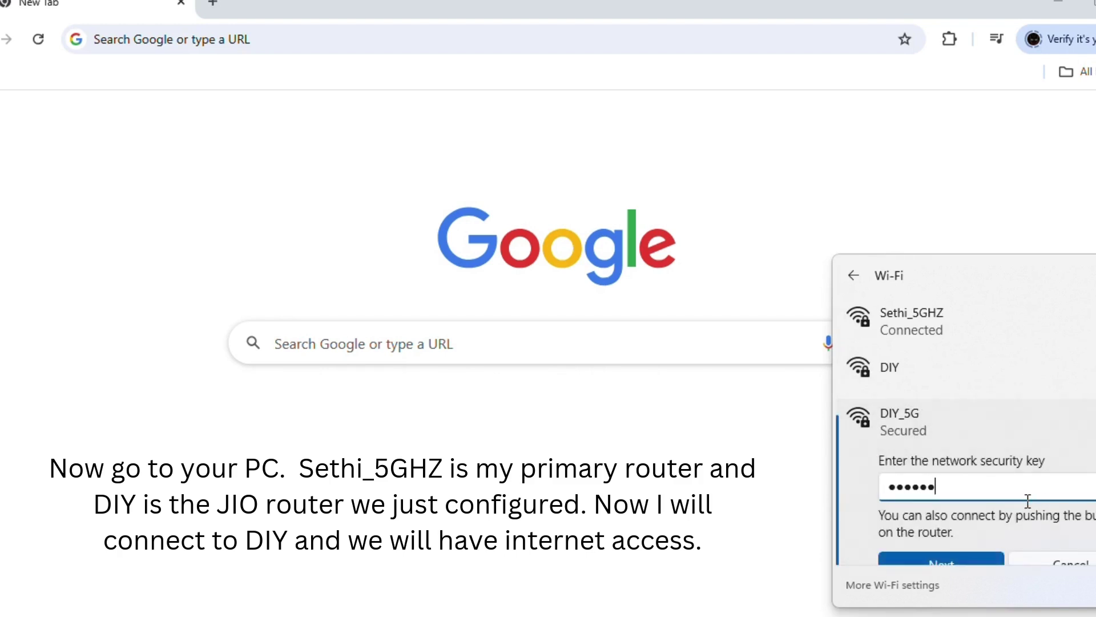
type("•••")
scroll(1022, 502, "down", 1)
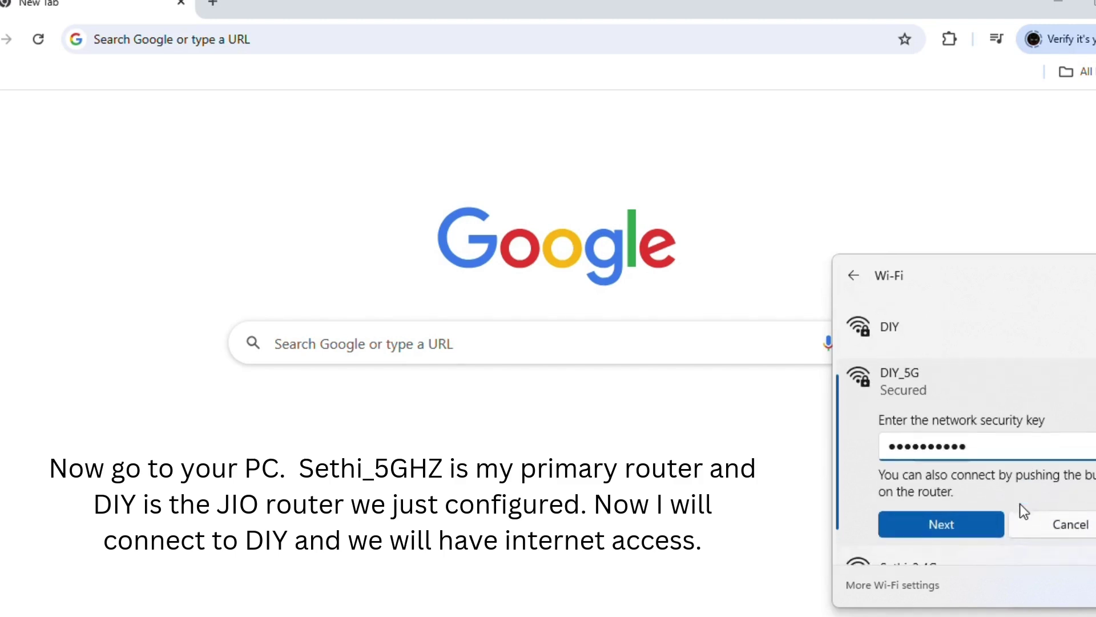
left_click(964, 523)
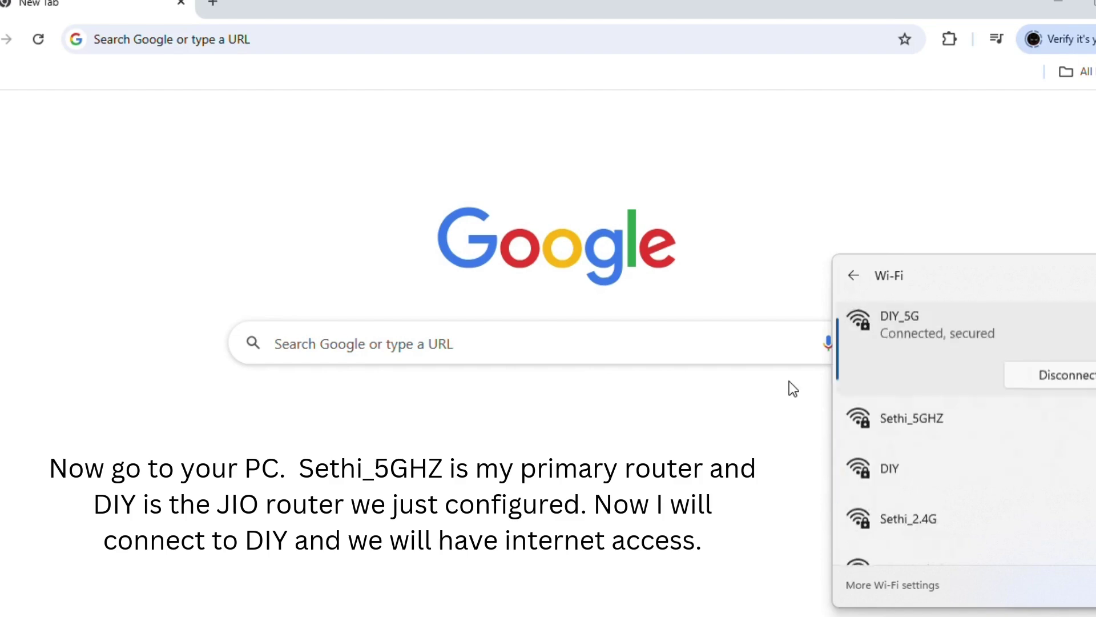
left_click(263, 42)
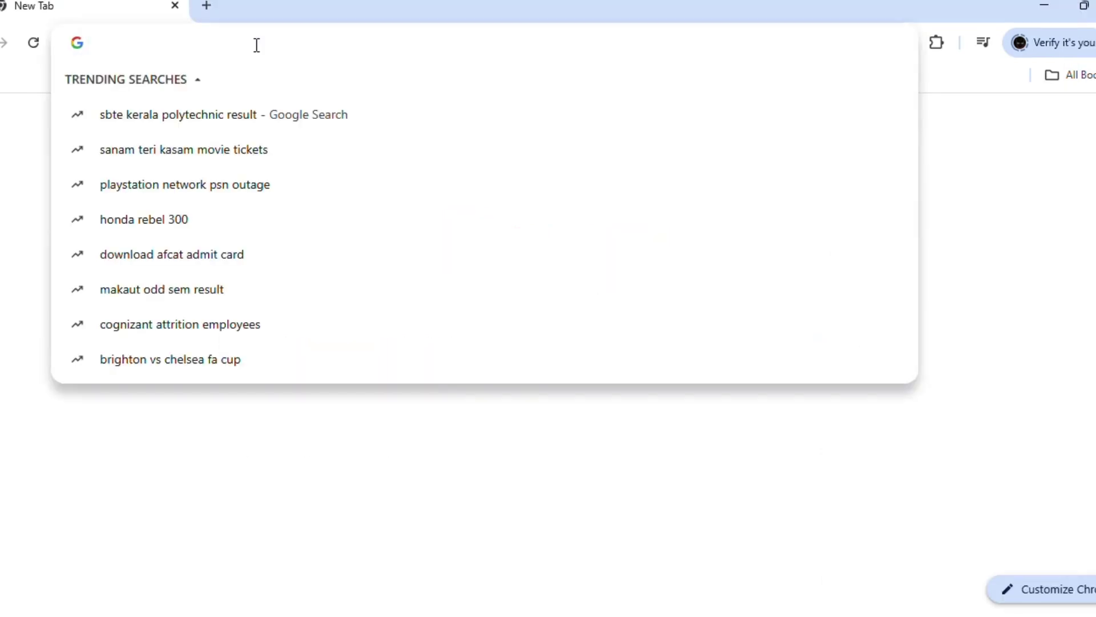
Search for SPEEDTEST, open Speedtest by Ookla, accept its notice and start a speed test over DIY_5G
type("SPEEDTE")
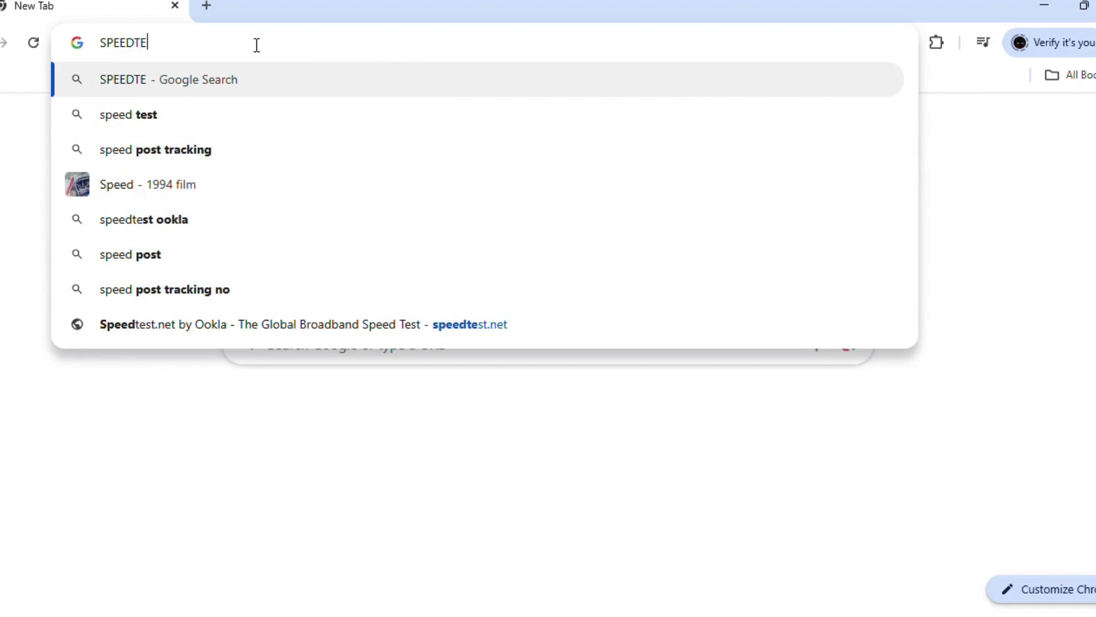
type("ST")
key("Return")
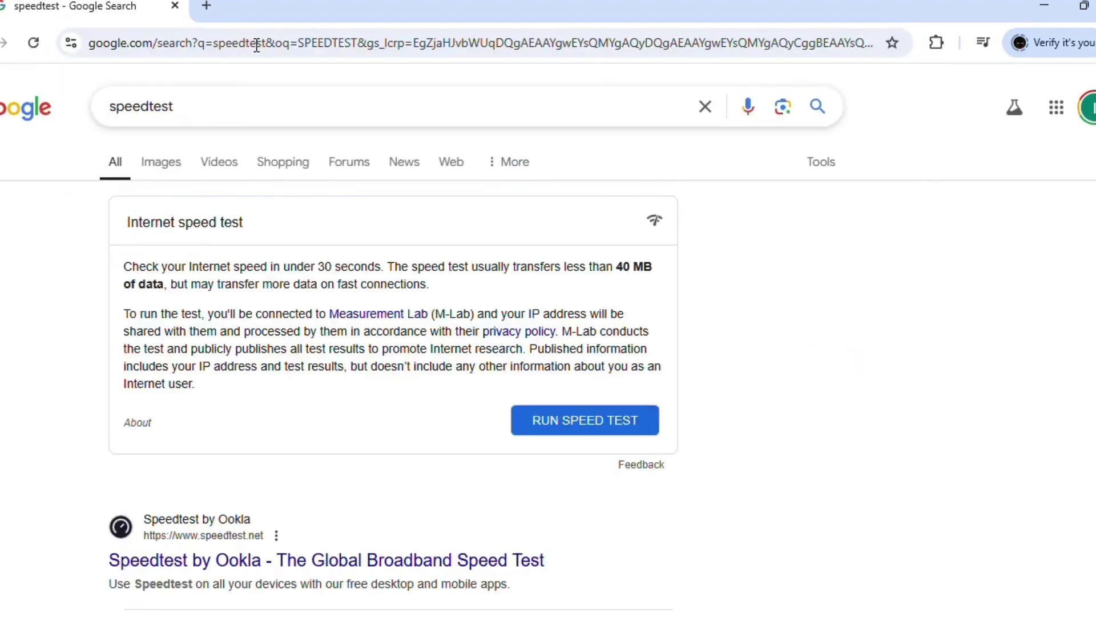
left_click(363, 560)
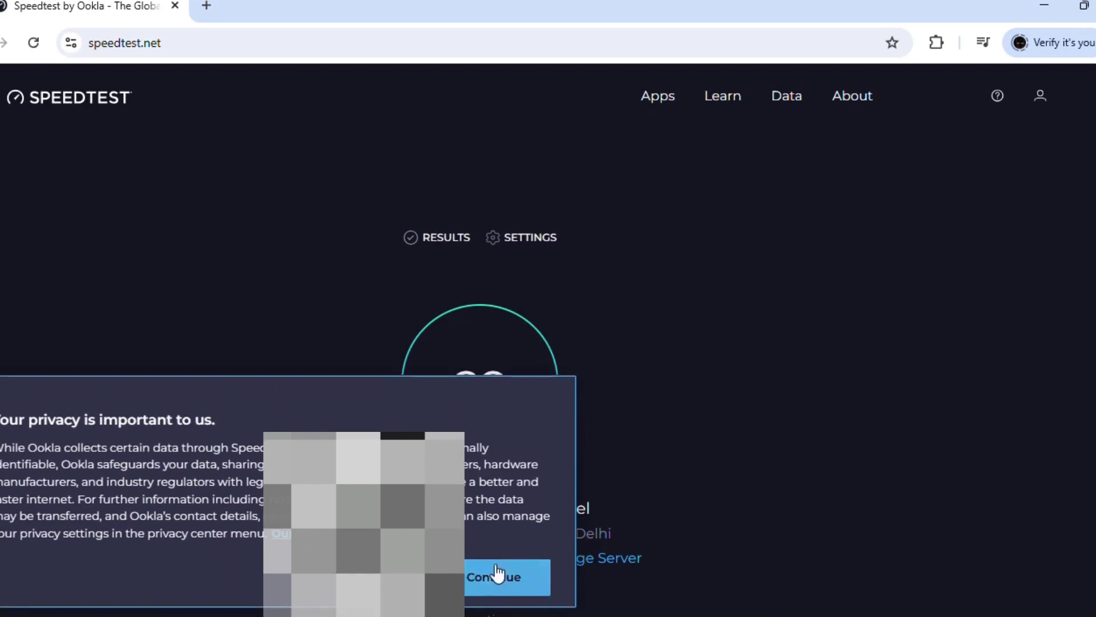
left_click(497, 574)
left_click(495, 382)
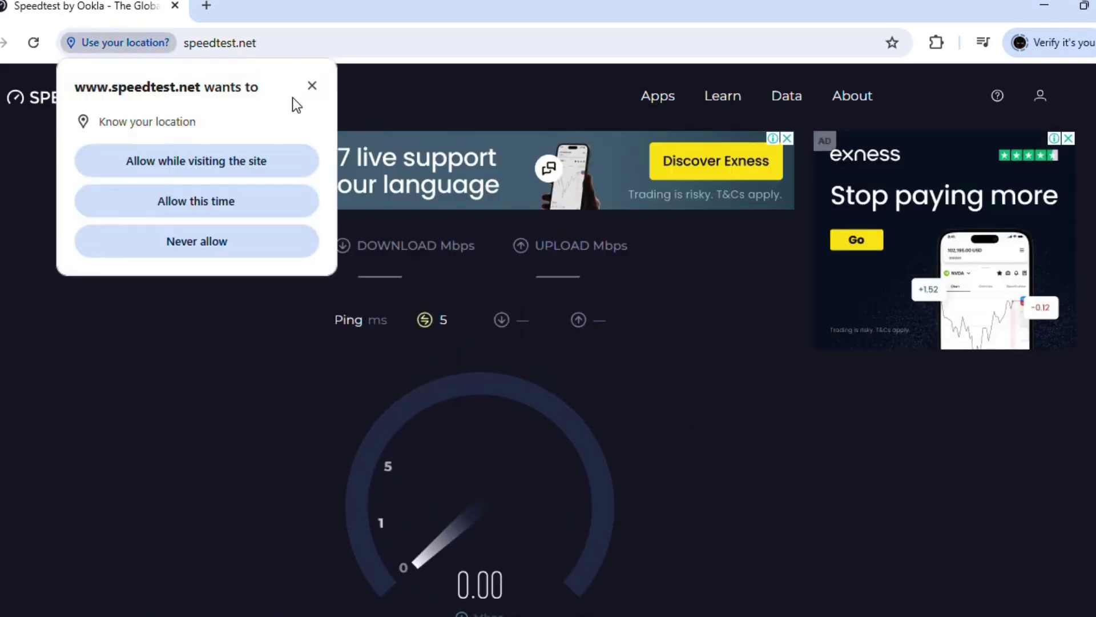
left_click(310, 86)
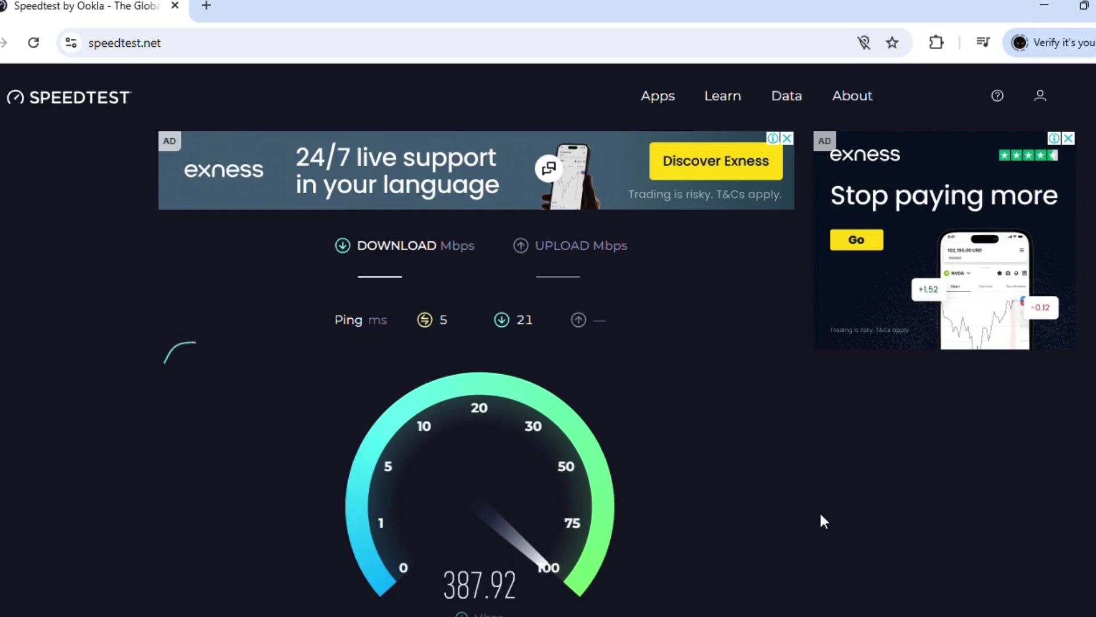